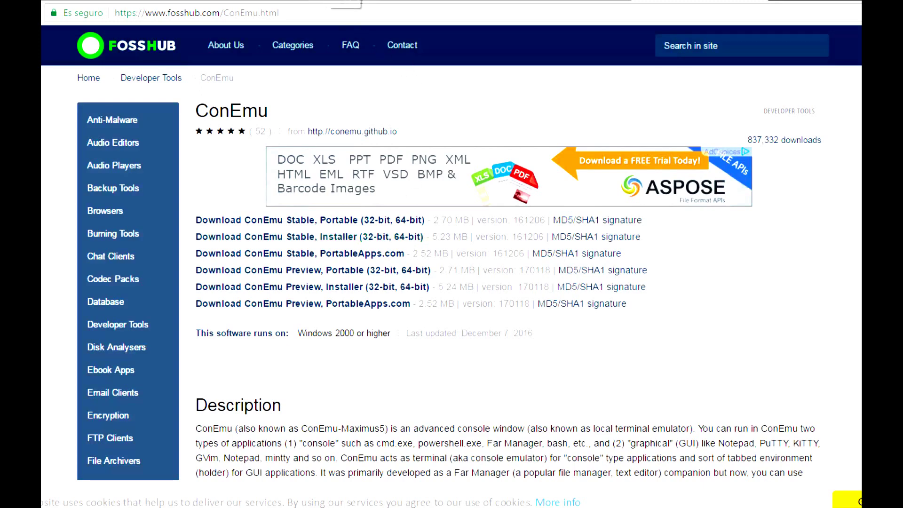
# Review the download pages for Node.js and the Brackets editor in the browser
pyautogui.click(343, 1)
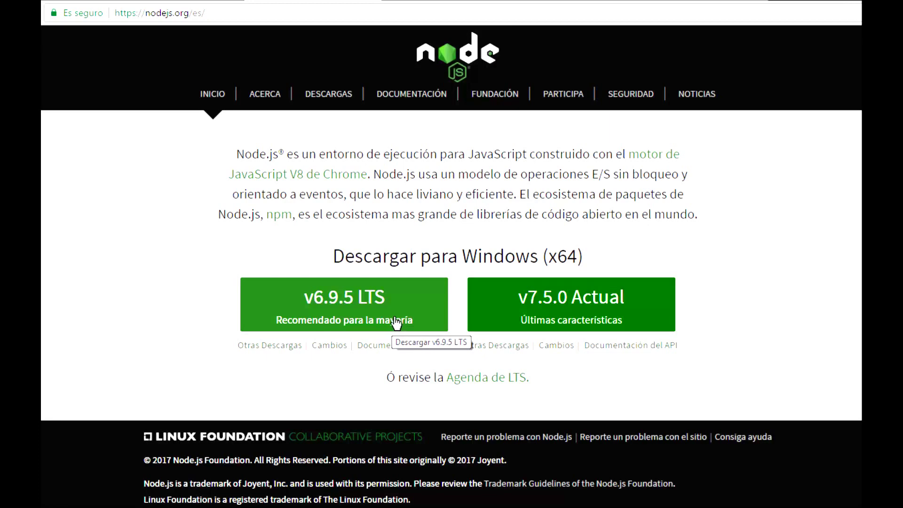
pyautogui.click(442, 1)
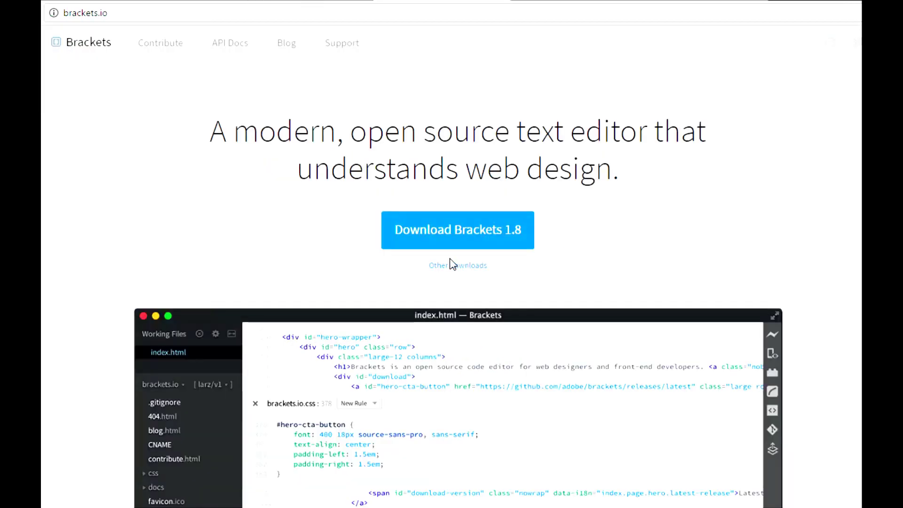
pyautogui.scroll(-5, 416, 278)
pyautogui.scroll(5, 416, 278)
pyautogui.scroll(-15, 417, 278)
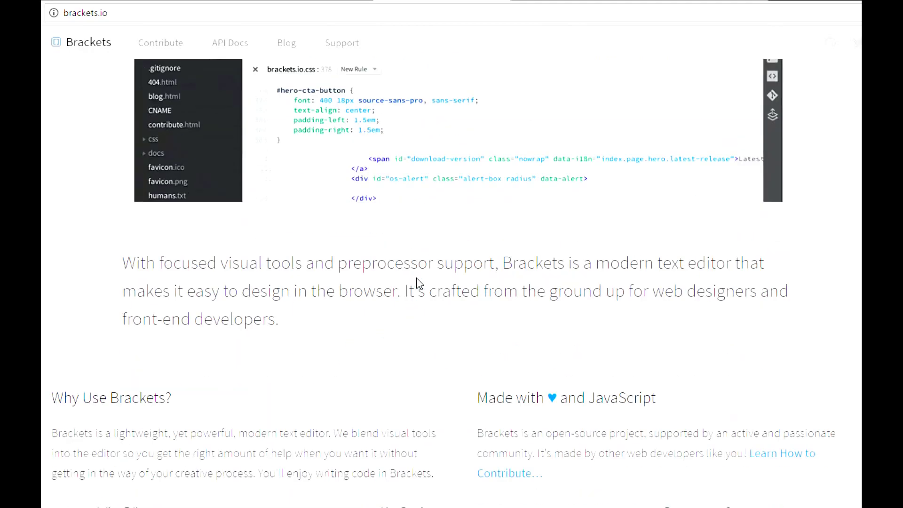
pyautogui.scroll(15, 417, 282)
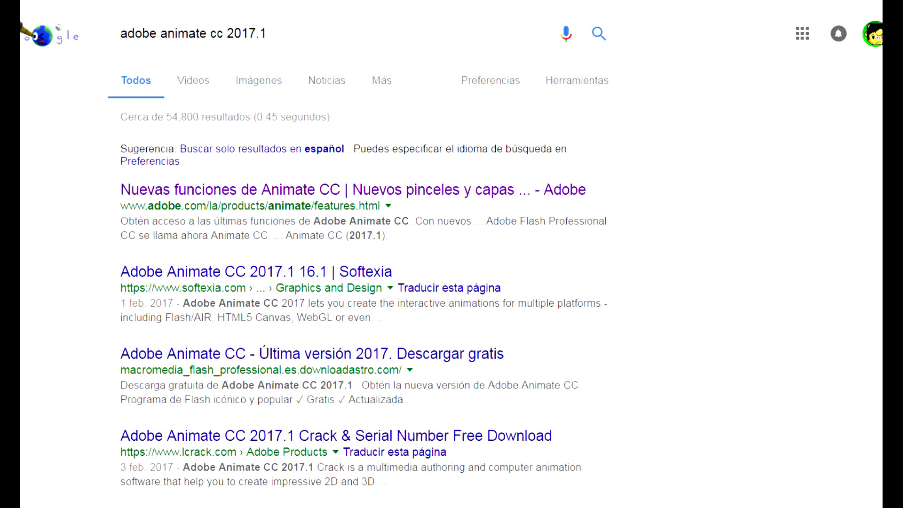
# Switch to Adobe Animate and view the Global Include section of the document's Actions
pyautogui.click(292, 457)
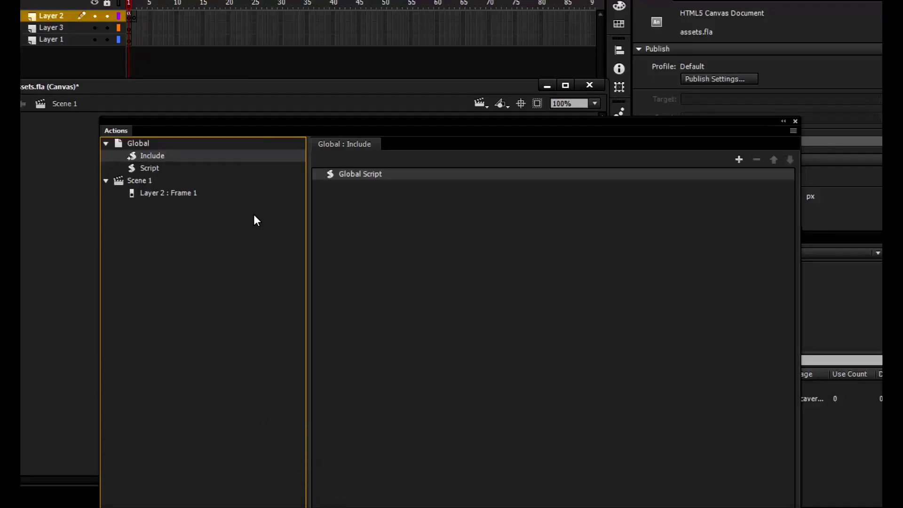
pyautogui.moveTo(279, 126)
pyautogui.mouseDown()
pyautogui.moveTo(246, 115)
pyautogui.moveTo(304, 150)
pyautogui.moveTo(281, 121)
pyautogui.mouseUp()
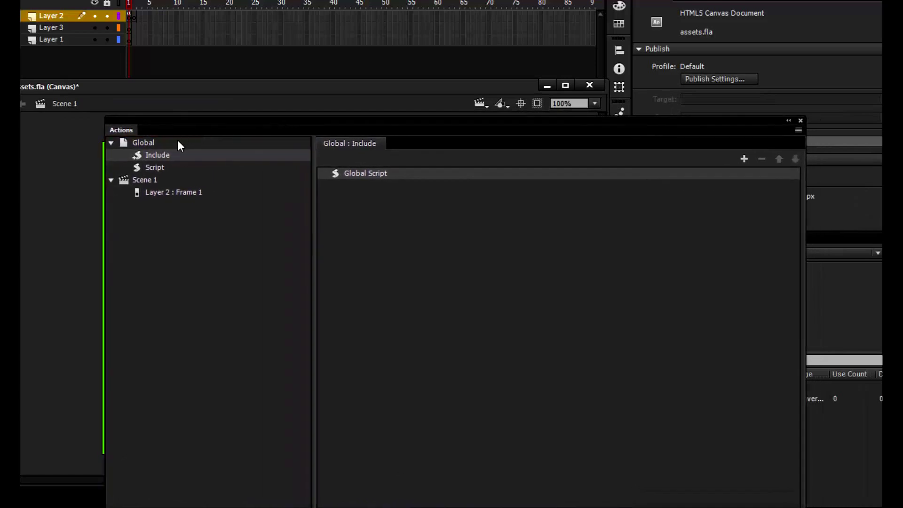
pyautogui.click(147, 143)
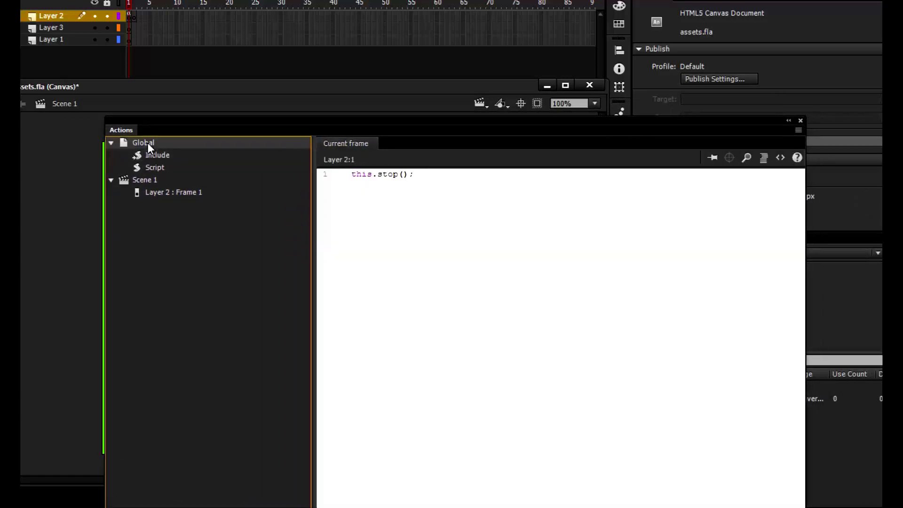
pyautogui.click(156, 155)
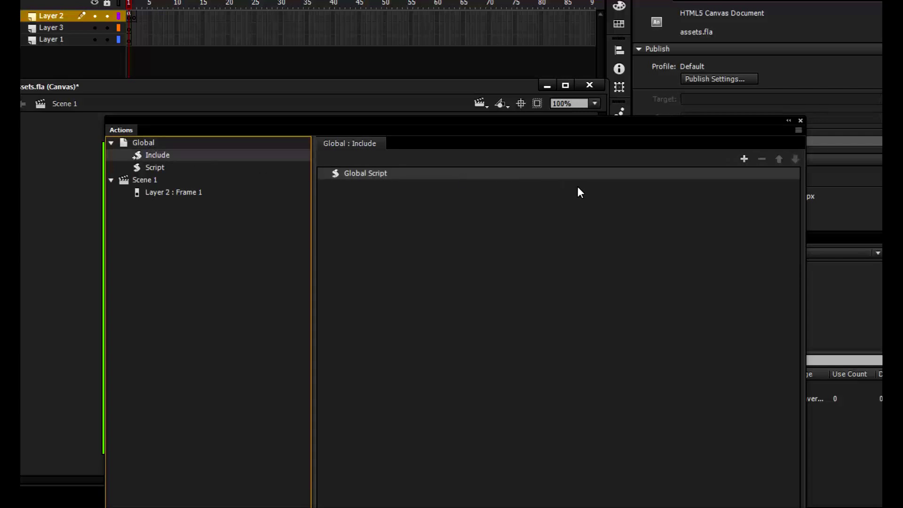
# Examine the options for including an external library from a URL or a file, without adding one
pyautogui.click(744, 159)
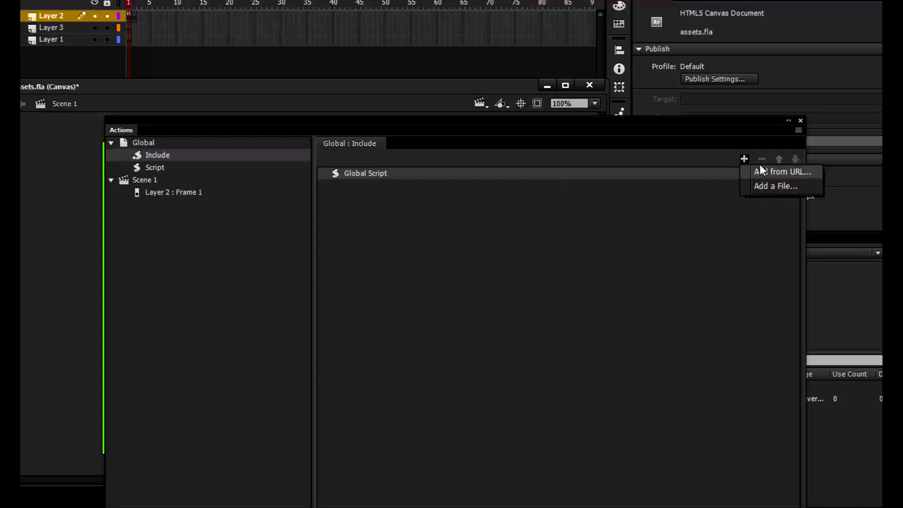
pyautogui.click(776, 173)
pyautogui.moveTo(537, 207); pyautogui.dragTo(577, 233)
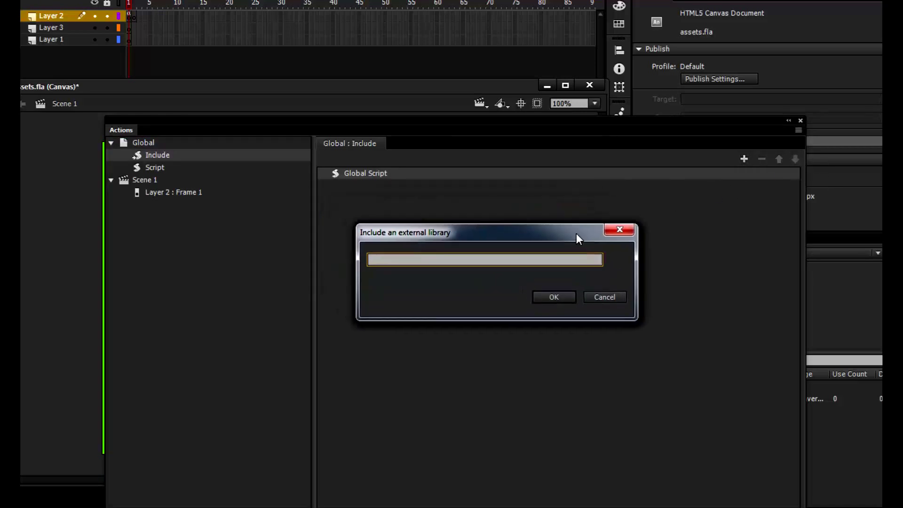
pyautogui.click(606, 298)
pyautogui.click(744, 159)
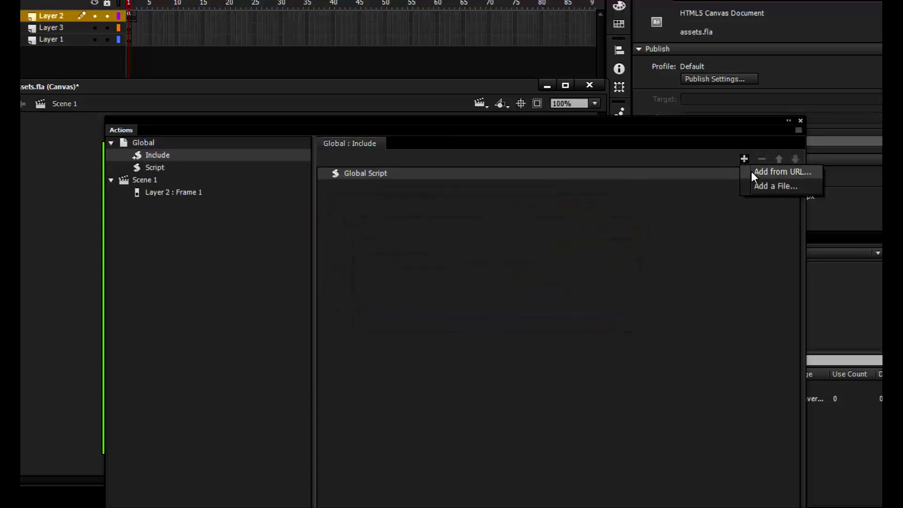
pyautogui.click(764, 184)
pyautogui.click(606, 299)
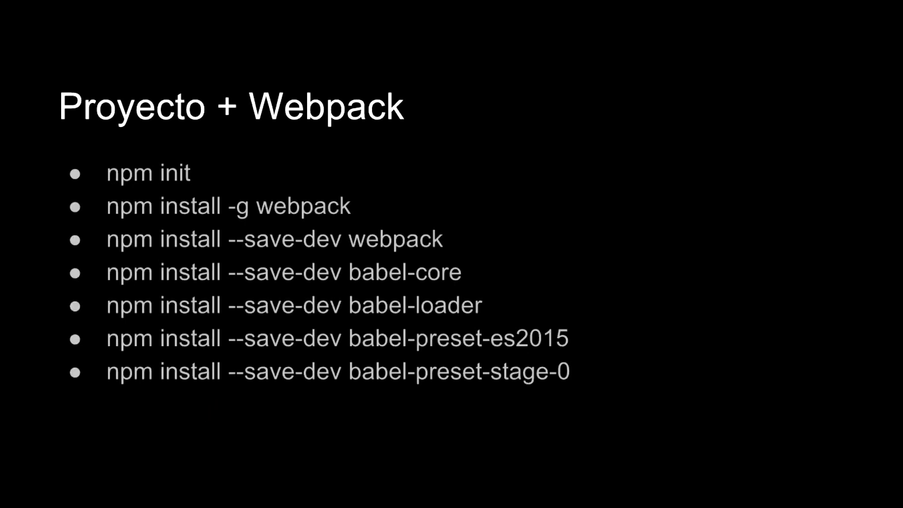
# Open the ConEmu (x64) terminal and move its window beside the list of npm commands
pyautogui.press('super')
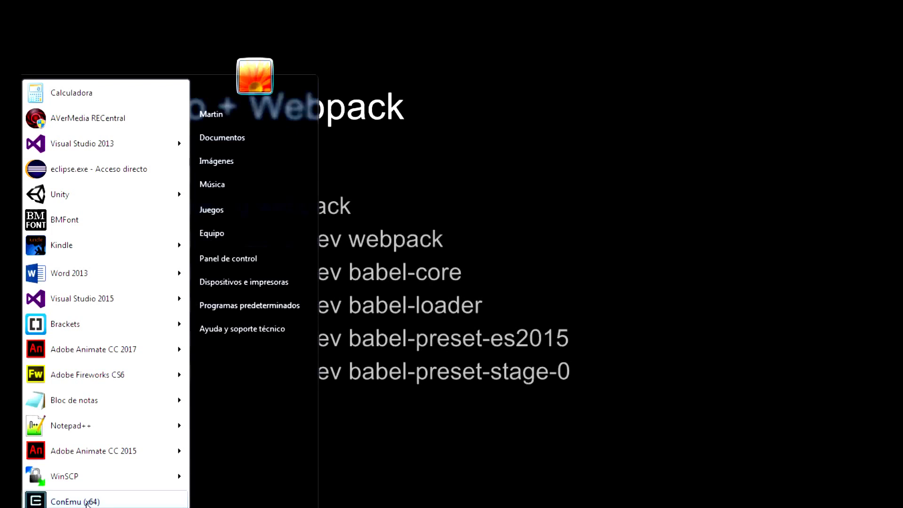
pyautogui.click(70, 497)
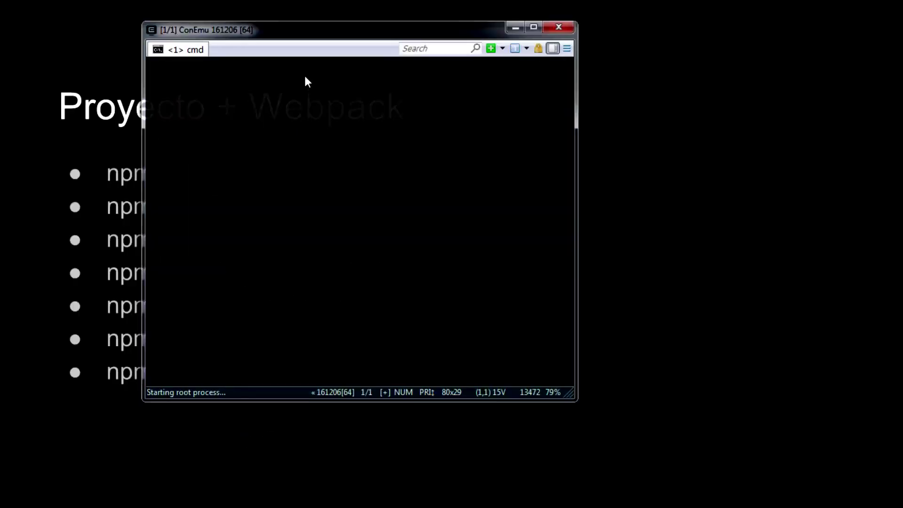
pyautogui.moveTo(313, 46); pyautogui.dragTo(578, 100)
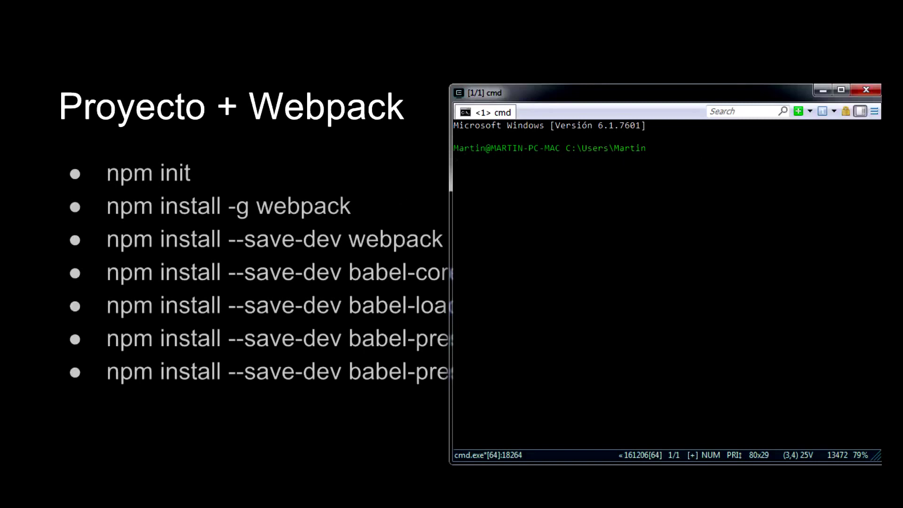
# Bring up the empty minigame project folder in Windows Explorer and copy its full path
pyautogui.click(478, 504)
pyautogui.click(661, 505)
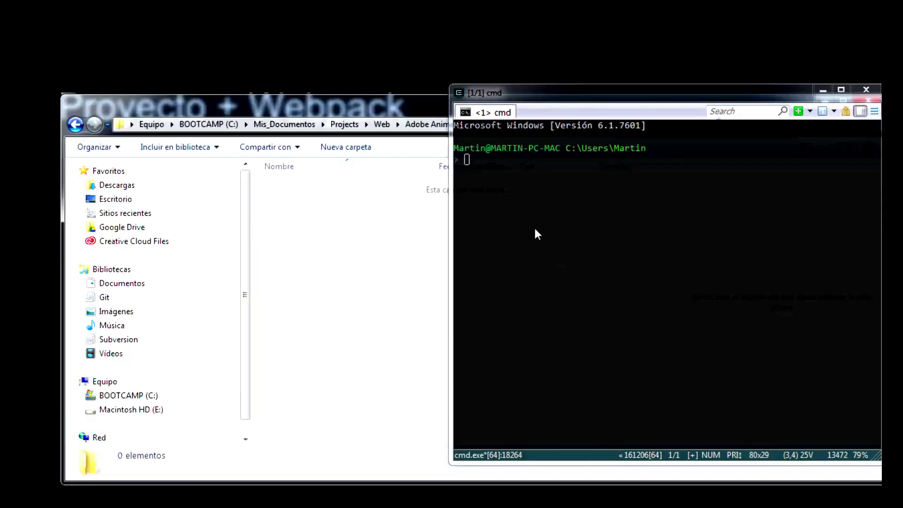
pyautogui.moveTo(316, 178); pyautogui.dragTo(223, 231)
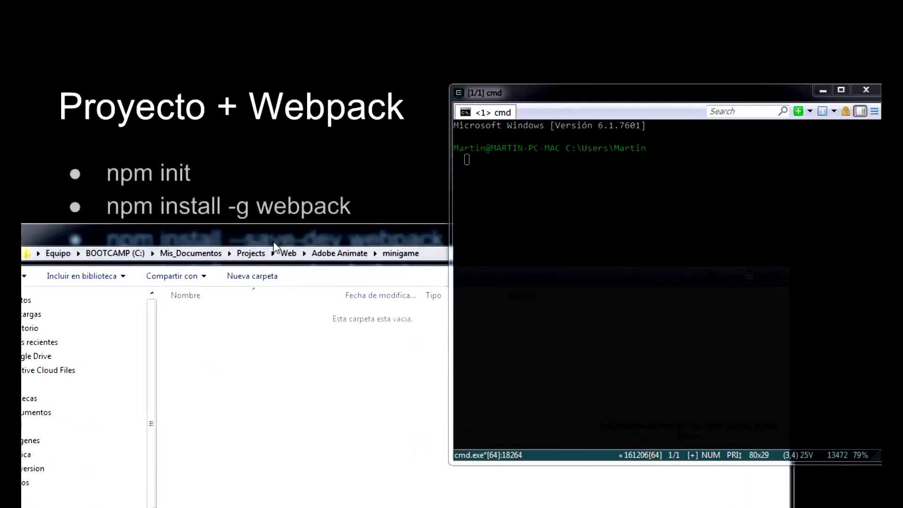
pyautogui.click(435, 254)
pyautogui.moveTo(356, 246); pyautogui.dragTo(459, 58)
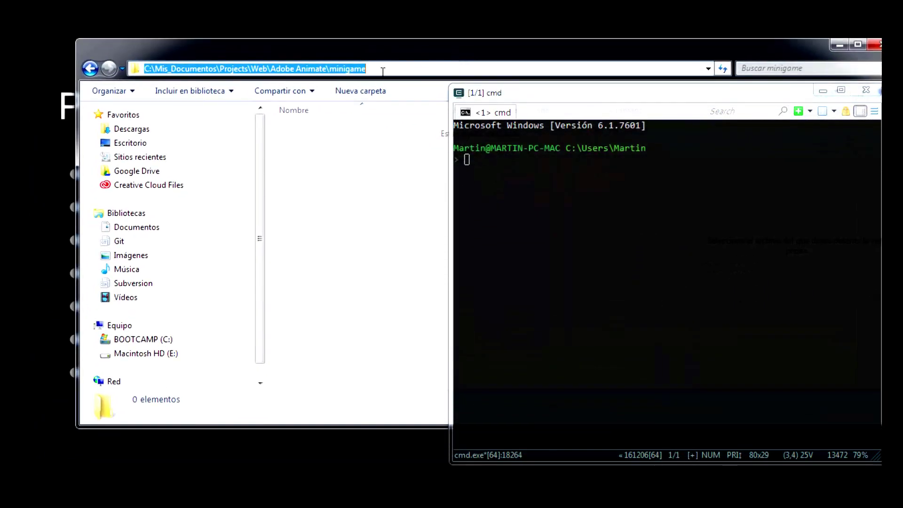
pyautogui.moveTo(383, 69); pyautogui.dragTo(114, 62)
pyautogui.hotkey('ctrl', 'c')
# Change the terminal's directory to C:\Mis_Documentos\Projects\Web\Adobe Animate\minigame and minimize the folder window
pyautogui.click(540, 166)
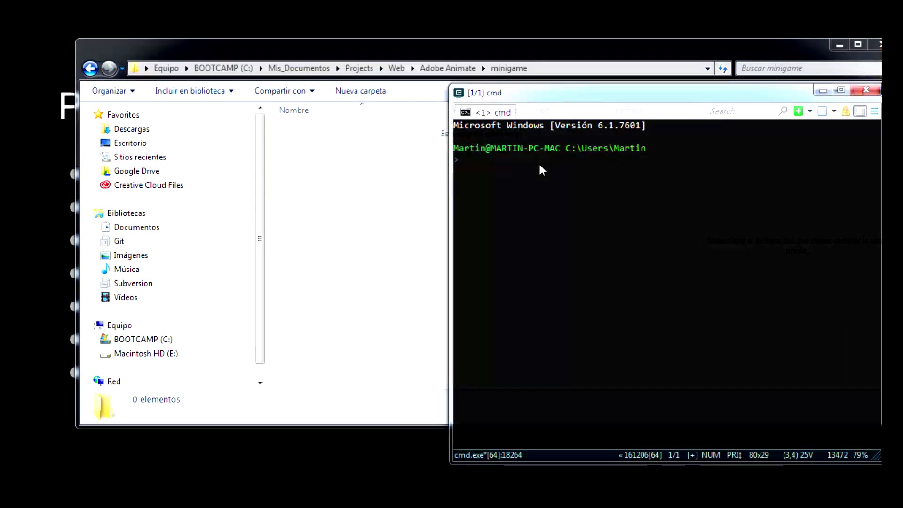
pyautogui.write('cd')
pyautogui.hotkey('ctrl', 'v')
pyautogui.press('Return')
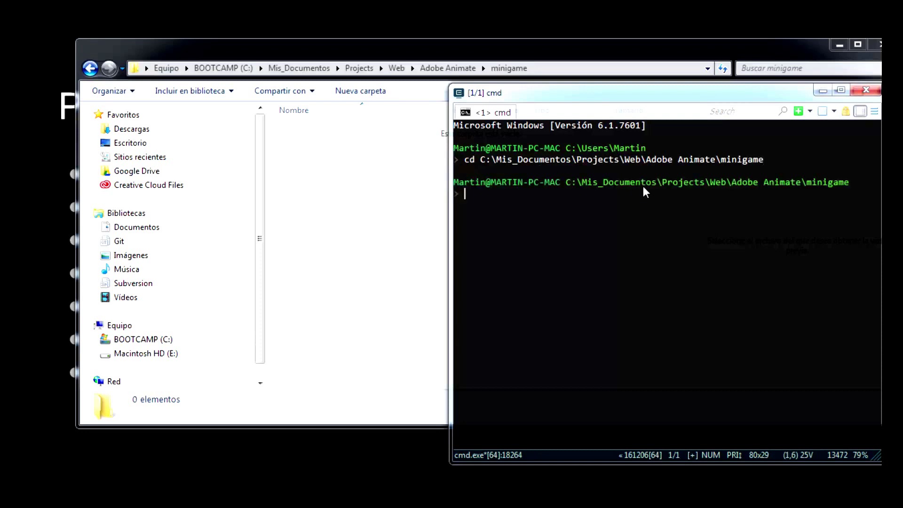
pyautogui.click(844, 50)
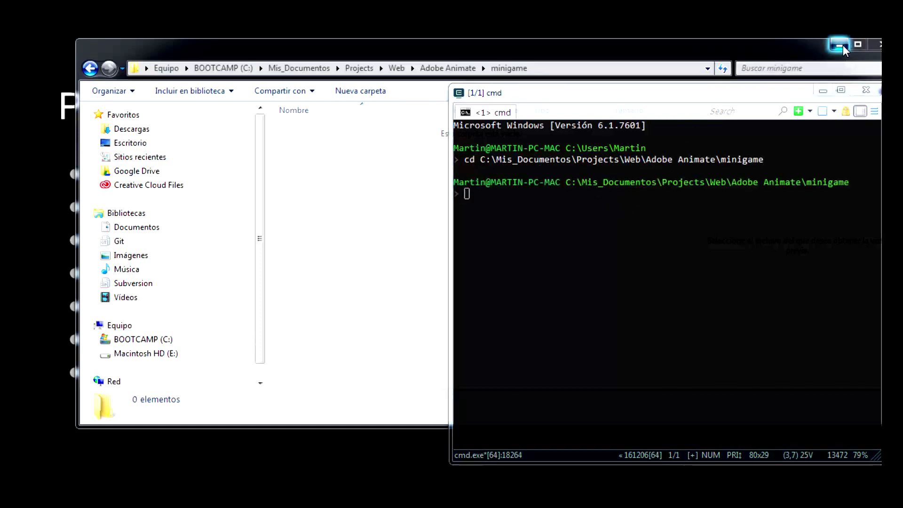
# Run npm init, accepting the default name, version and entry point and leaving description, test command, git repository and keywords empty
pyautogui.click(544, 200)
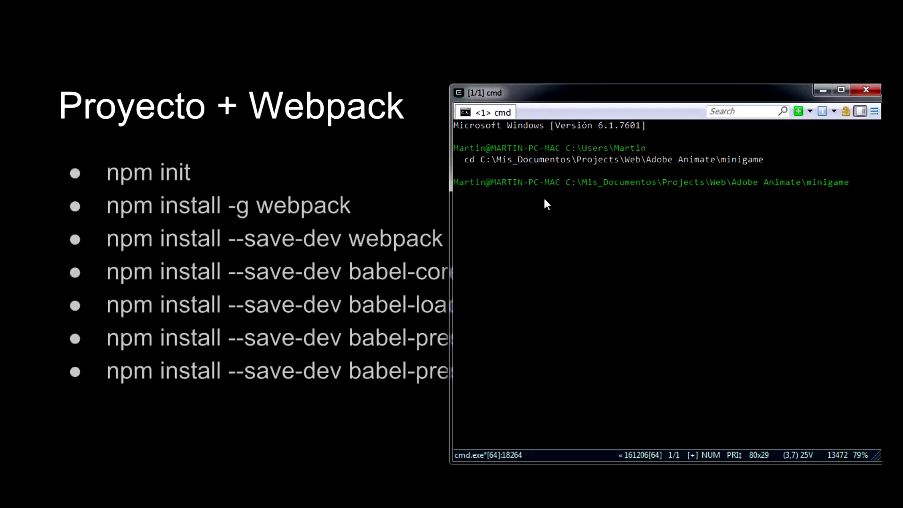
pyautogui.write('npm init')
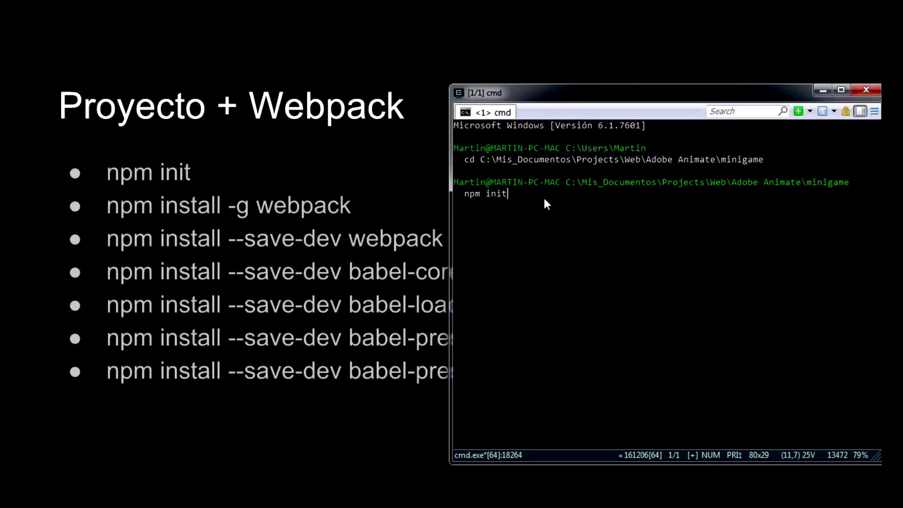
pyautogui.press('Return')
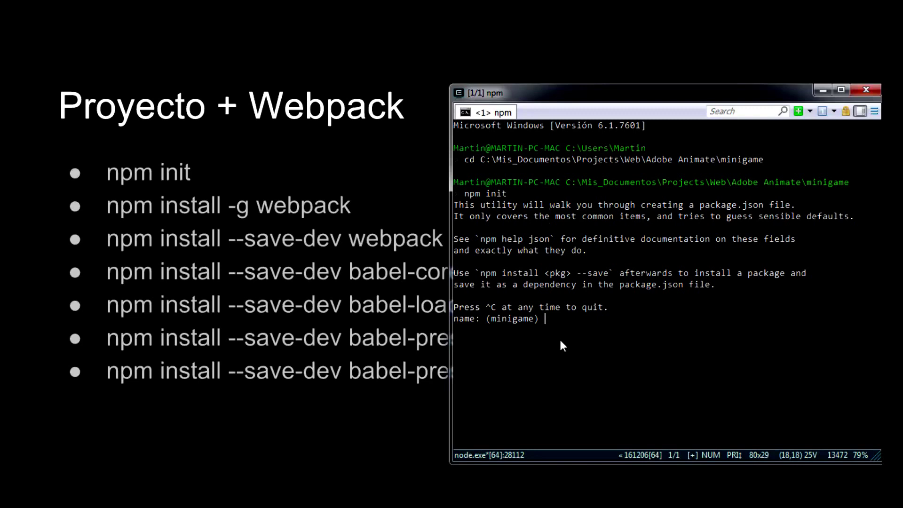
pyautogui.press('Return')
pyautogui.press('Return')
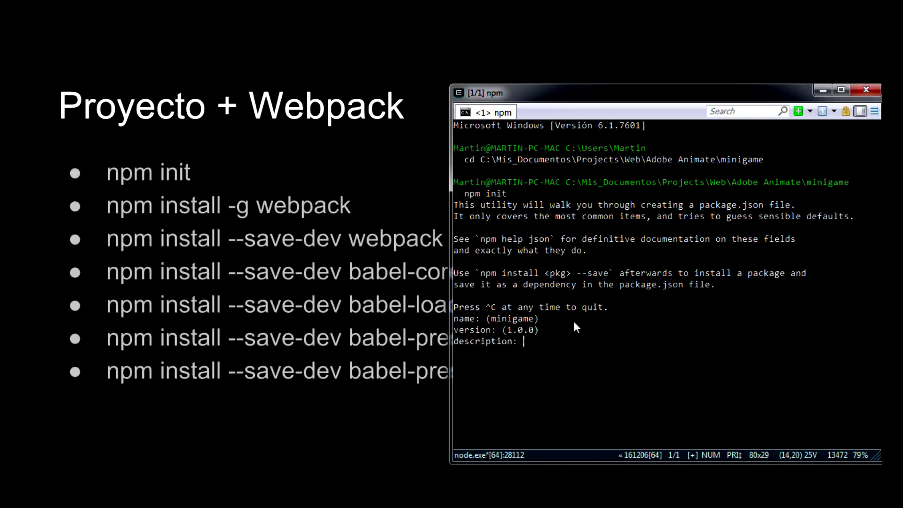
pyautogui.press('Return')
pyautogui.press('Return')
pyautogui.press('Return')
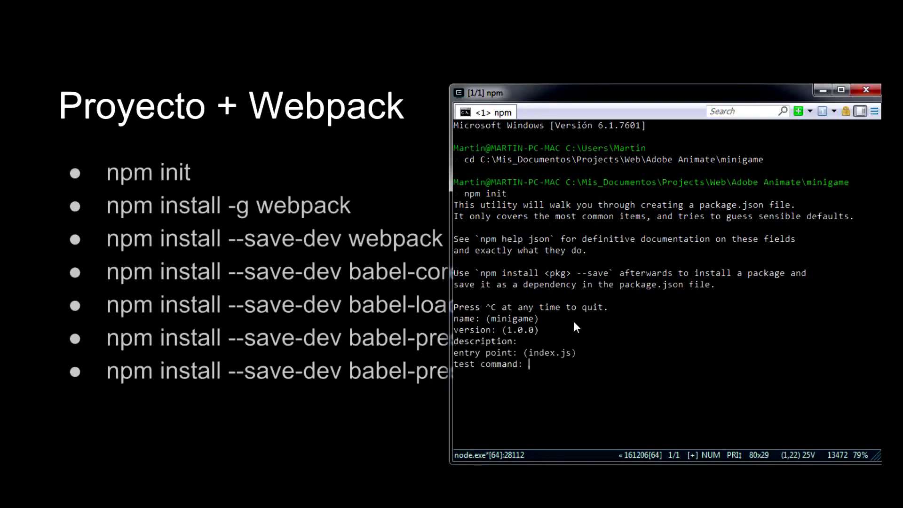
pyautogui.press('Return')
pyautogui.press('Return')
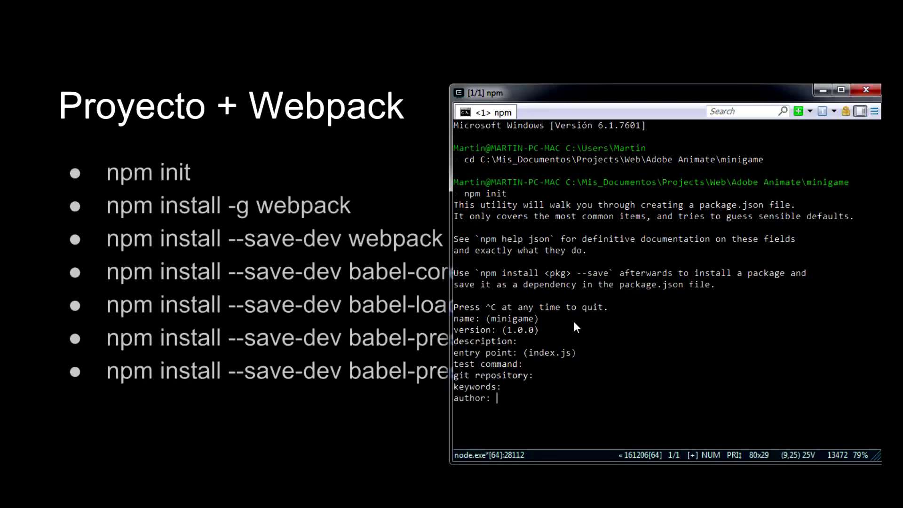
# Enter the author's full name, accept the ISC license and confirm writing package.json
pyautogui.write('Martin')
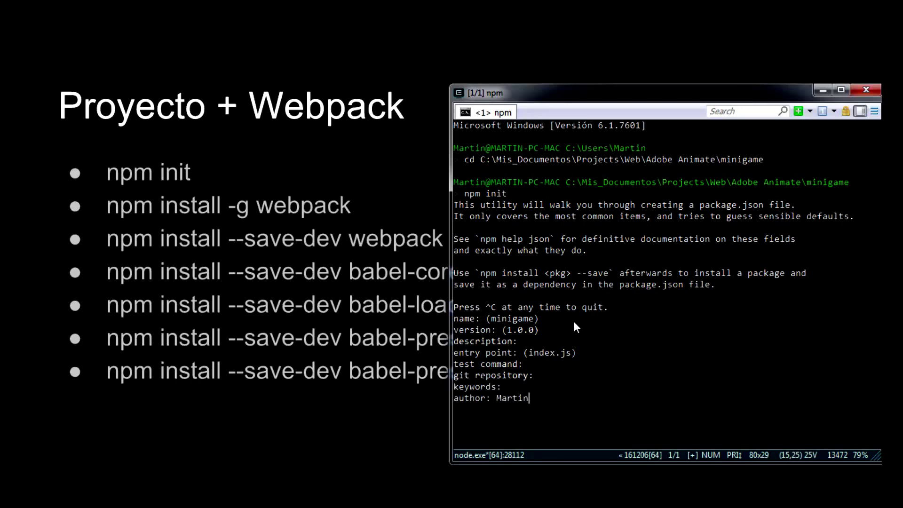
pyautogui.write(' Melendez')
pyautogui.press('Return')
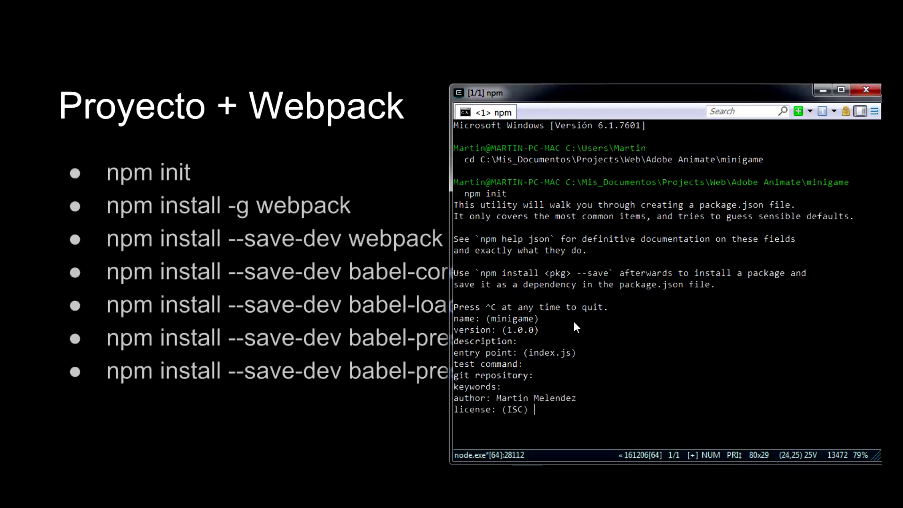
pyautogui.press('Return')
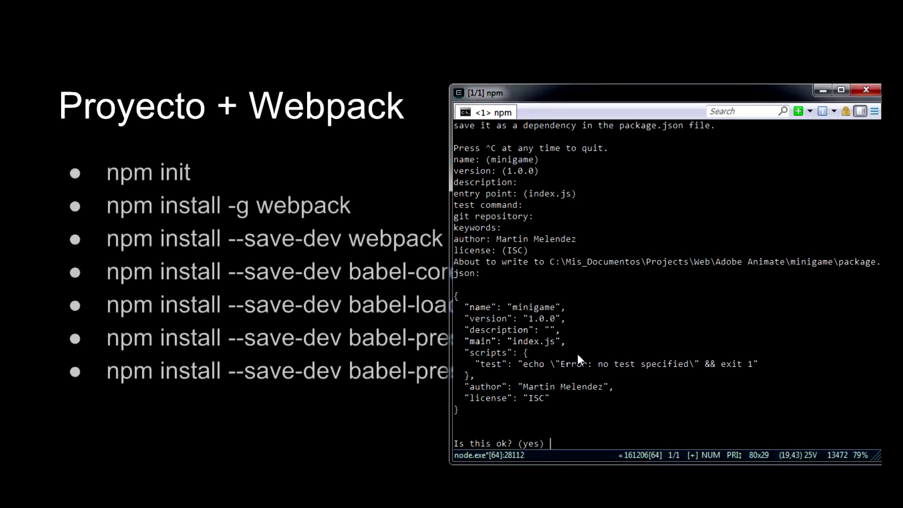
pyautogui.press('Return')
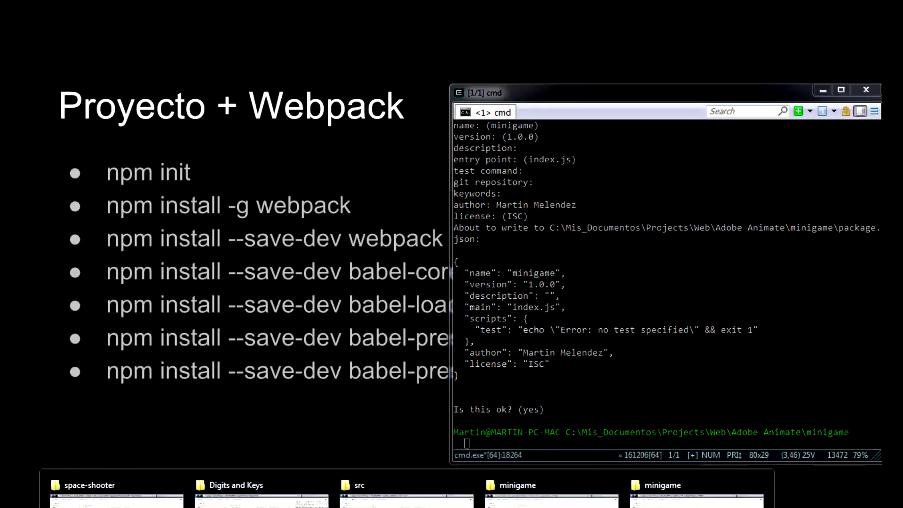
# Check the minigame folder in Windows Explorer for the package.json file
pyautogui.click(407, 503)
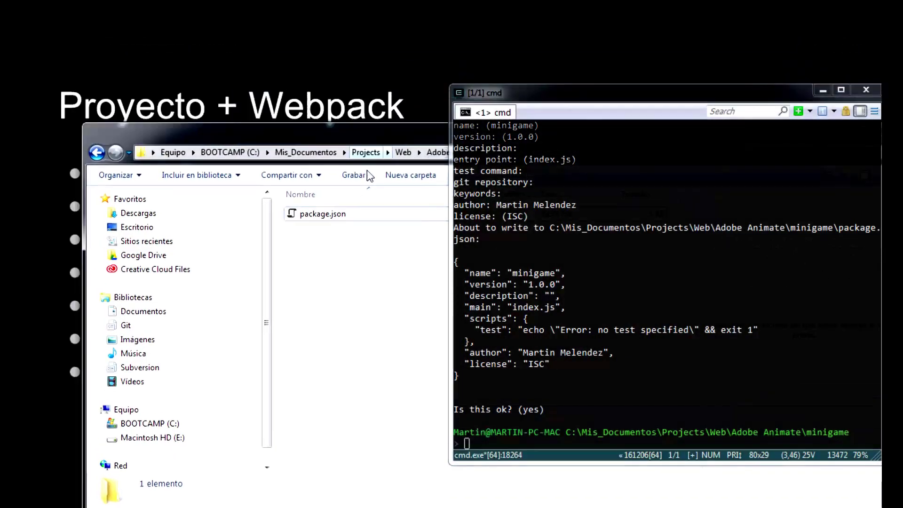
pyautogui.moveTo(376, 136); pyautogui.dragTo(454, 57)
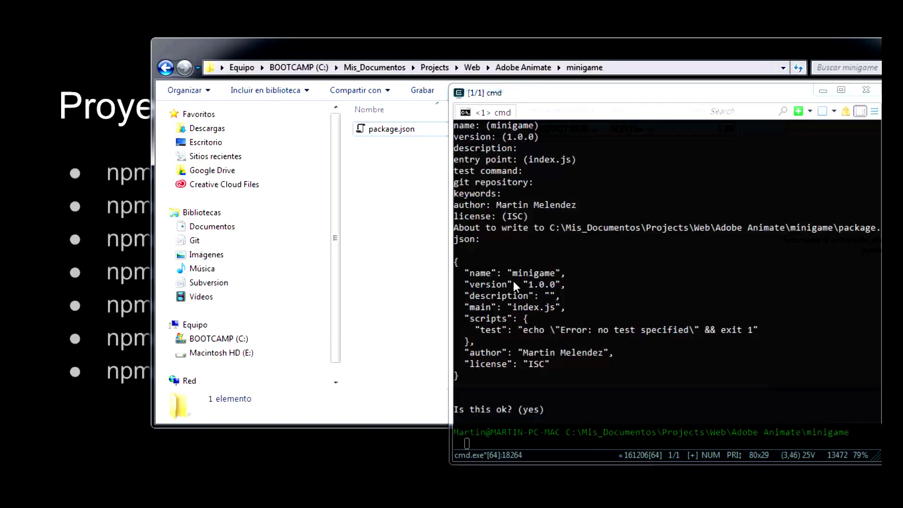
# Move the terminal clear of the command list and install webpack globally with npm install -g webpack
pyautogui.moveTo(622, 97); pyautogui.dragTo(749, 71)
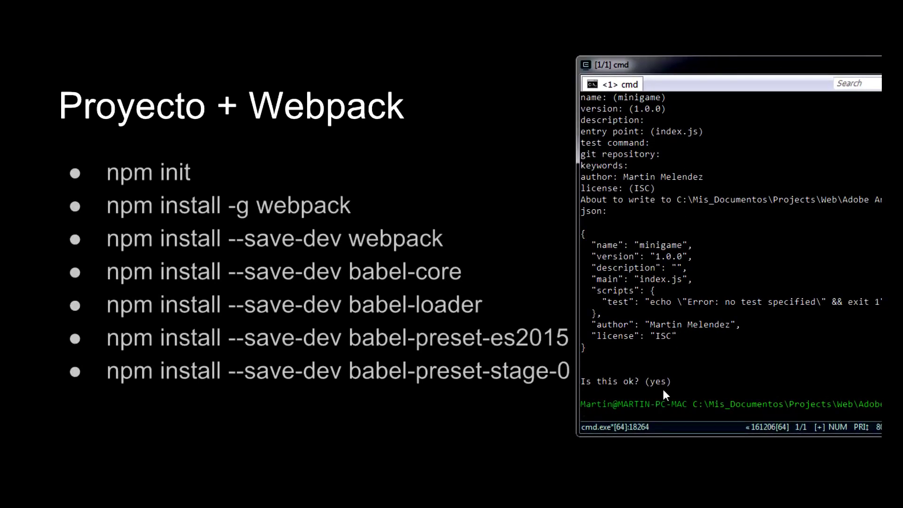
pyautogui.write('npm install -g web')
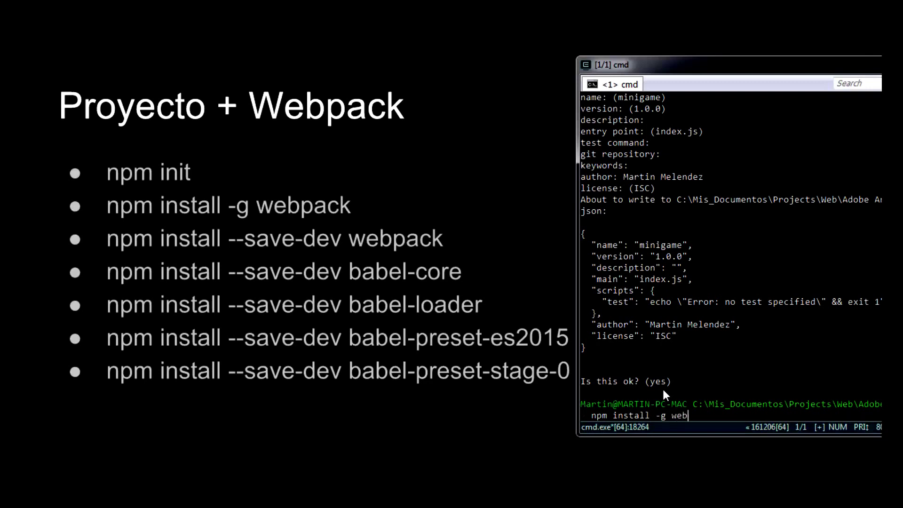